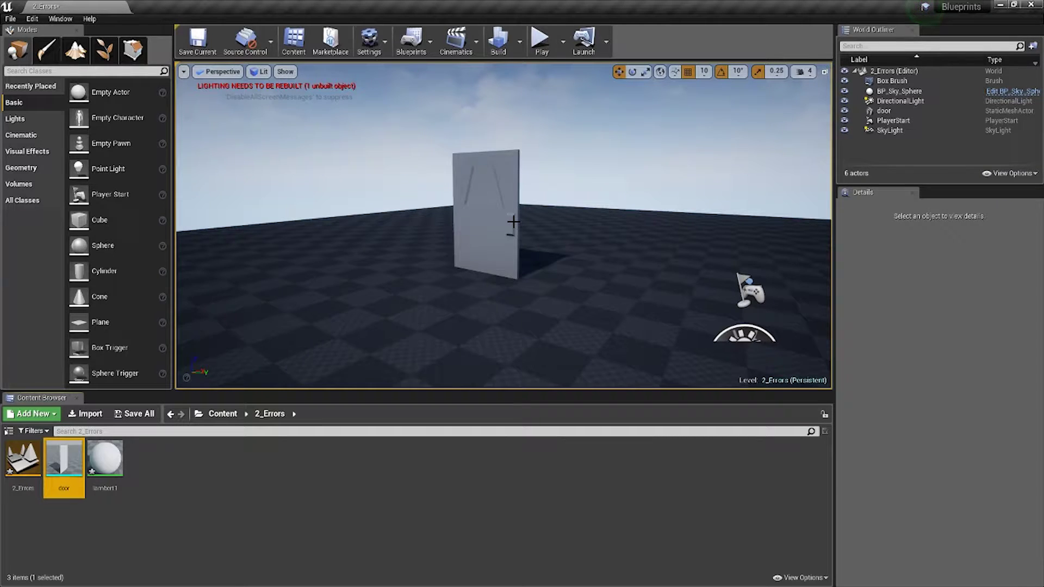
Step: Play-test the level, walking the player toward and through the door, then stop
left_click(541, 39)
key("w")
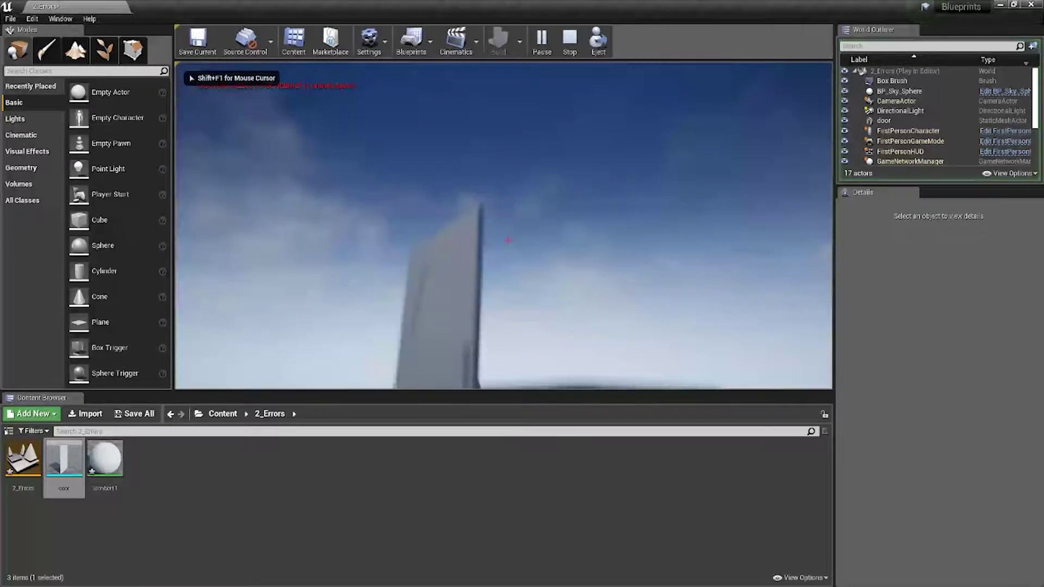
key("w")
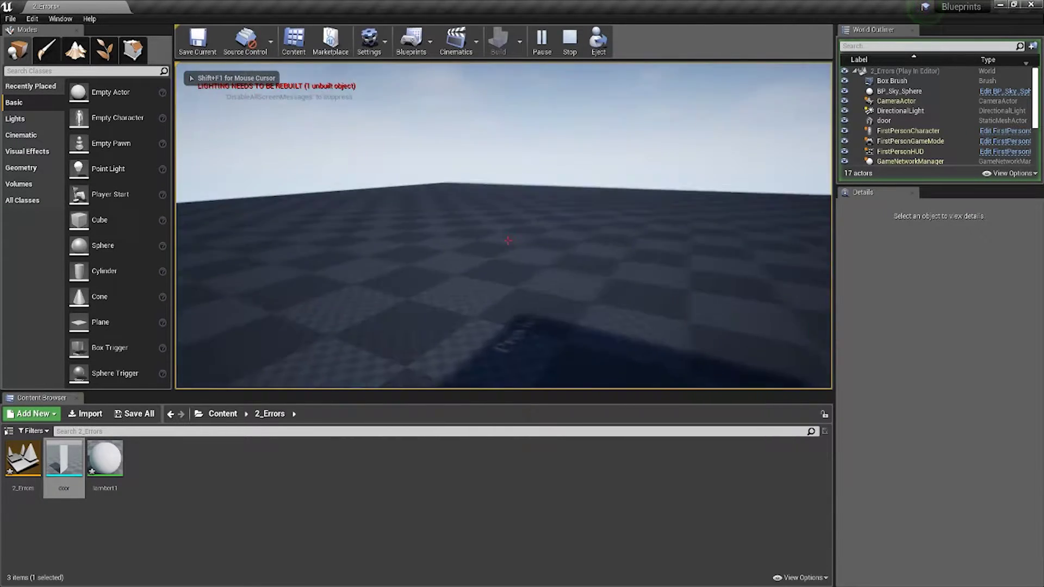
key("s")
key("s")
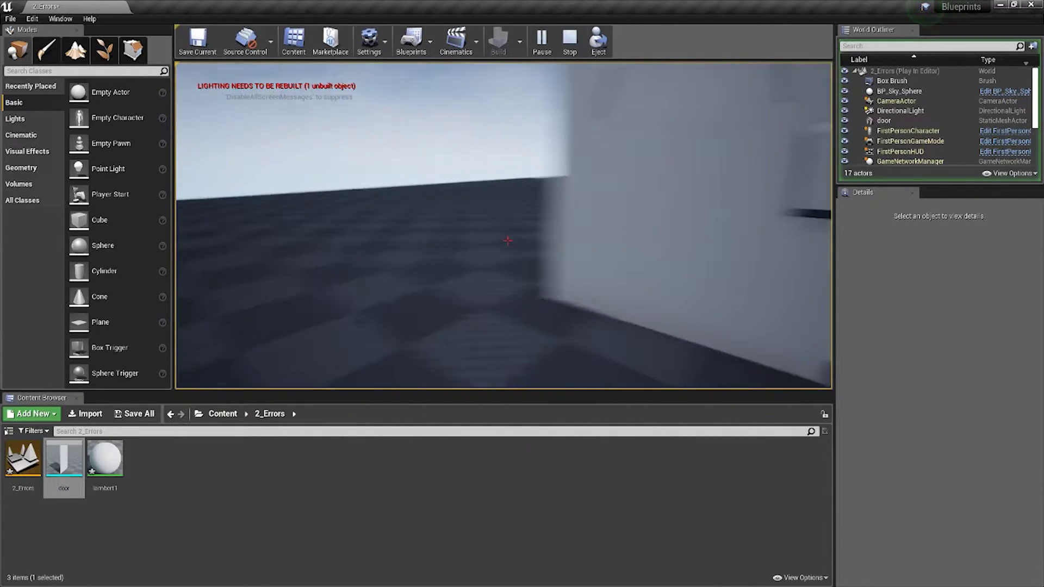
key("w")
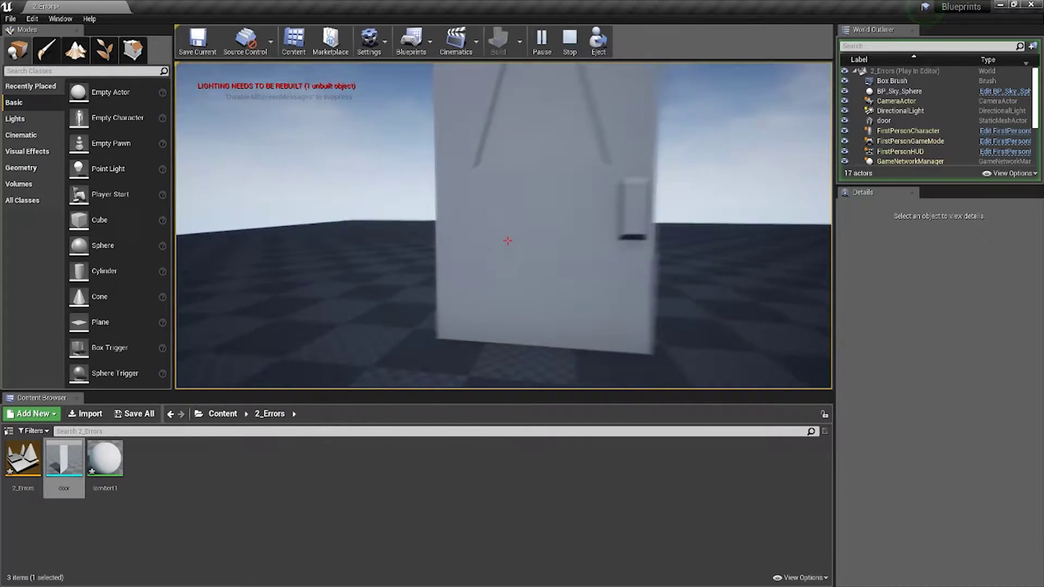
key("s")
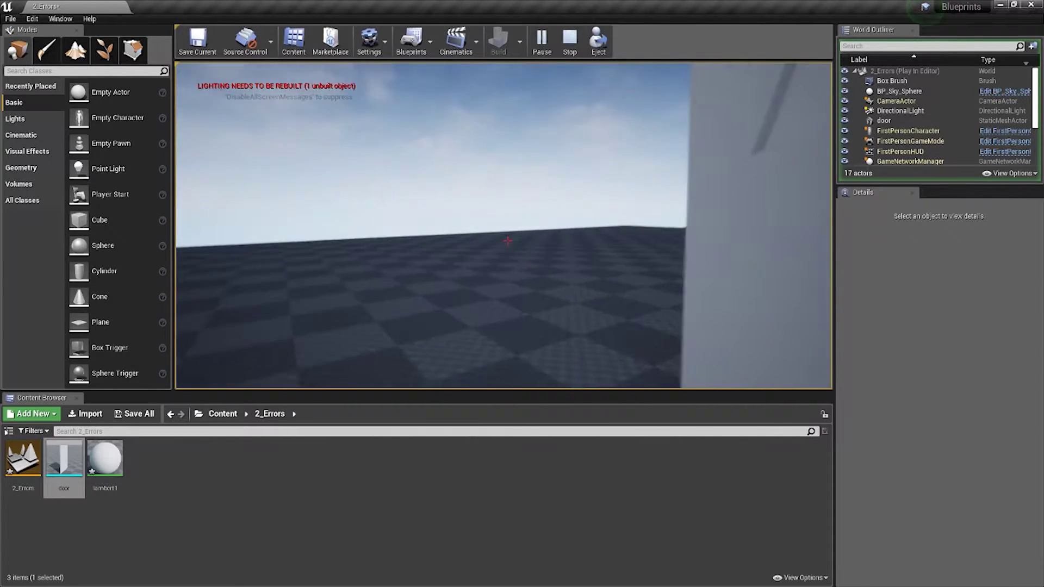
key("w")
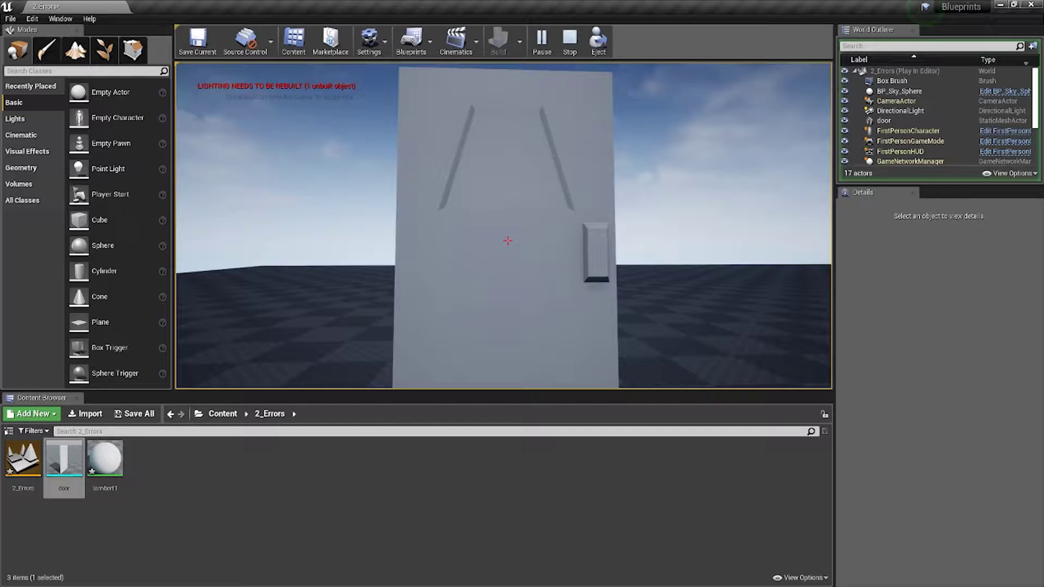
key("Escape")
Step: Select the door in the viewport, frame it with F, and orbit around it
mouse_move(636, 229)
right_mouse_down()
mouse_move(530, 231)
mouse_move(530, 205)
right_mouse_up()
left_click(530, 230)
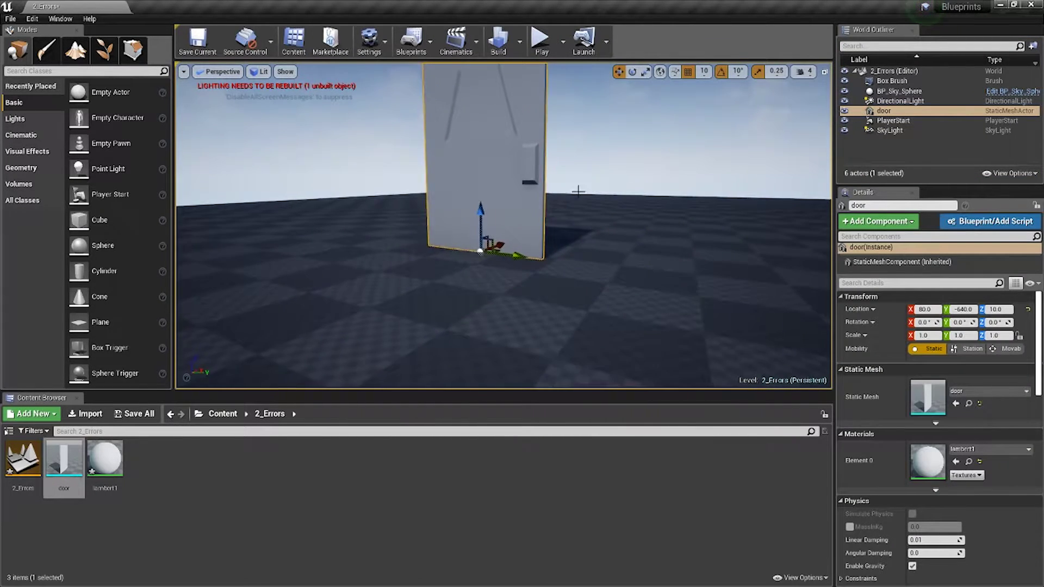
key("f")
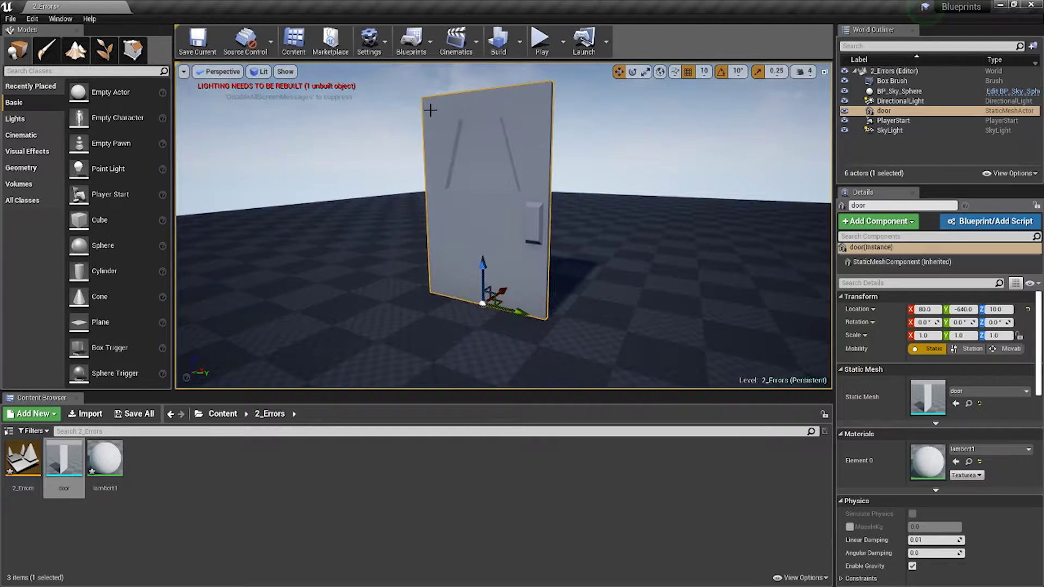
right_click_drag(488, 88, 522, 90)
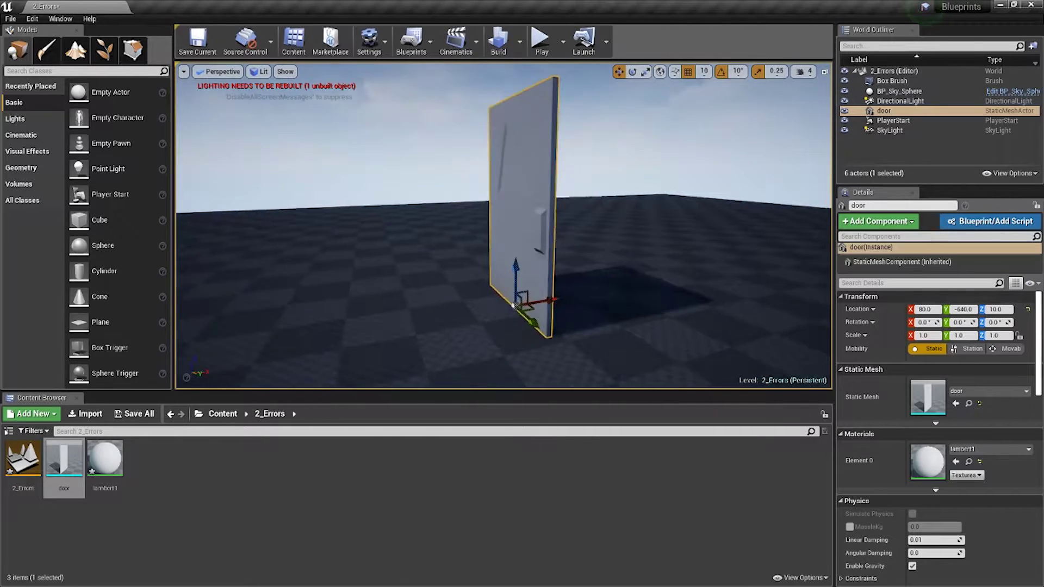
key("f")
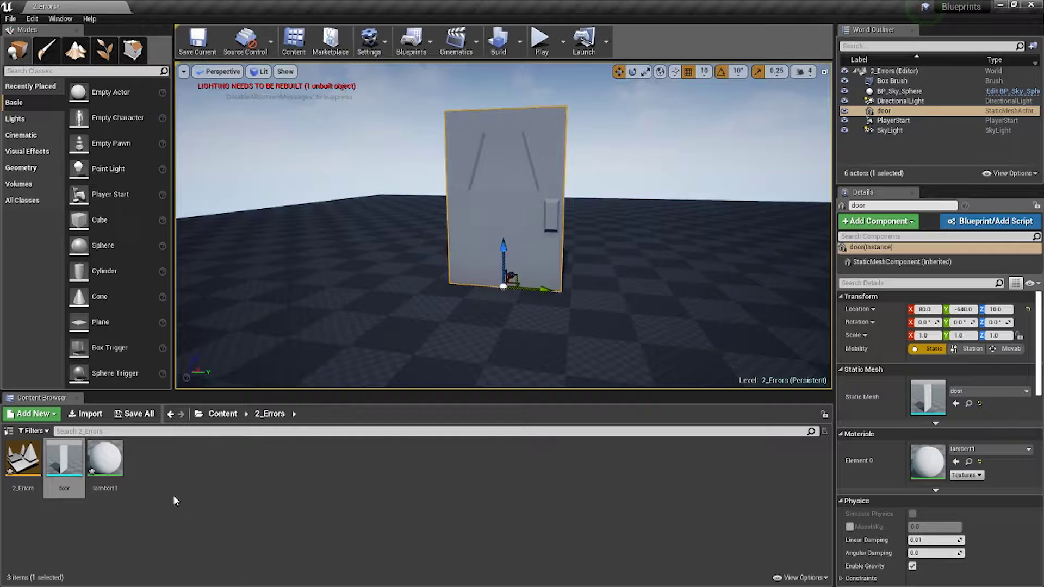
mouse_move(64, 461)
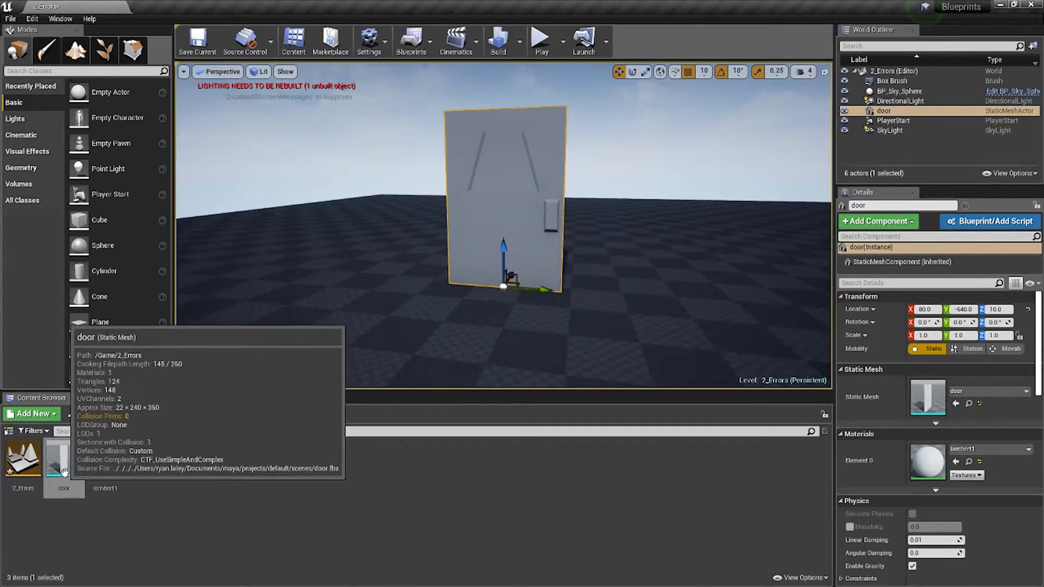
Step: Open the door mesh, add a Box Simplified Collision, and orbit to check its fit
double_click(66, 473)
left_click_drag(509, 291, 525, 289)
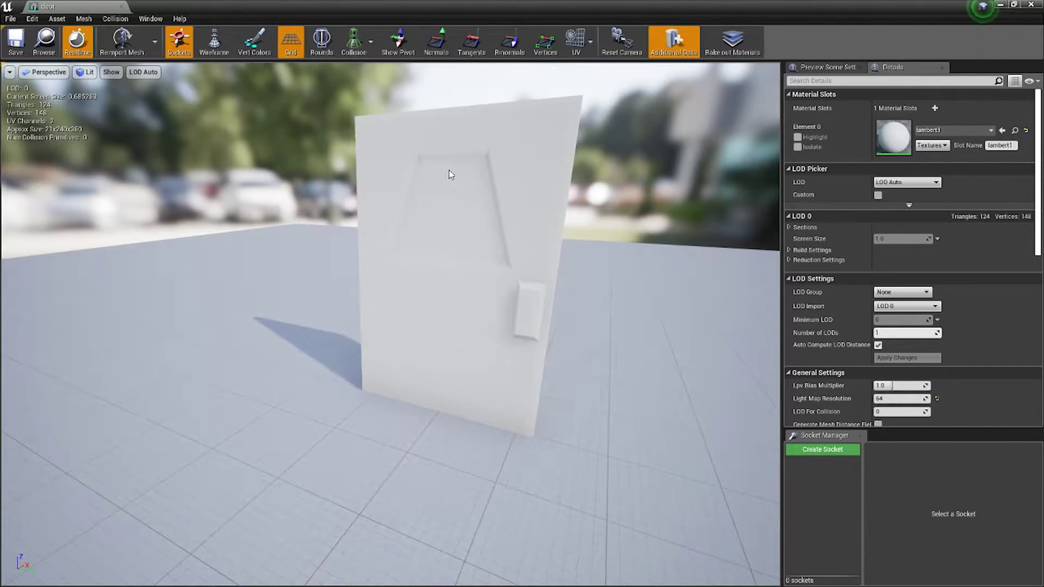
left_click_drag(448, 174, 494, 286)
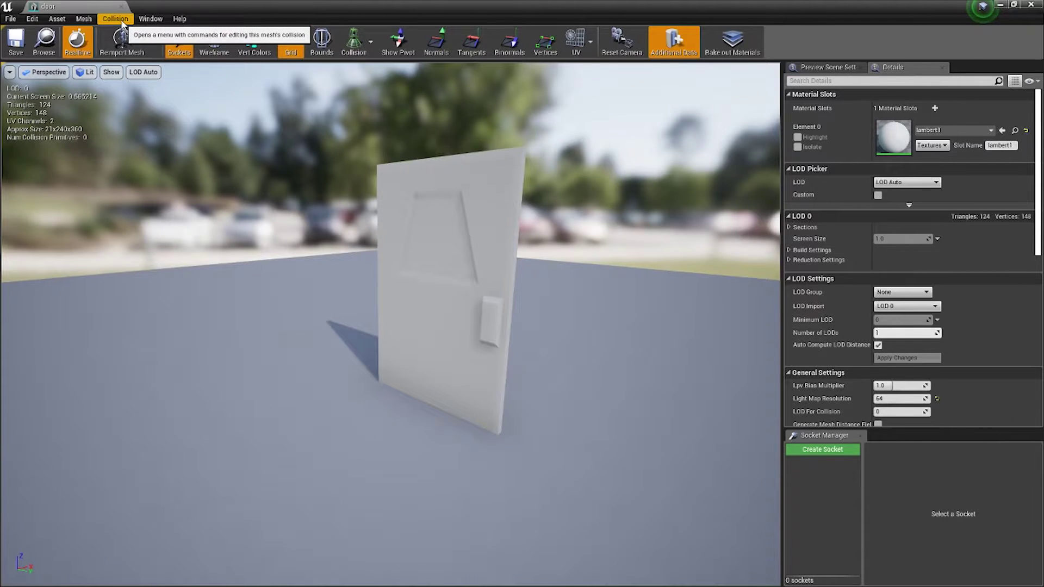
left_click(121, 25)
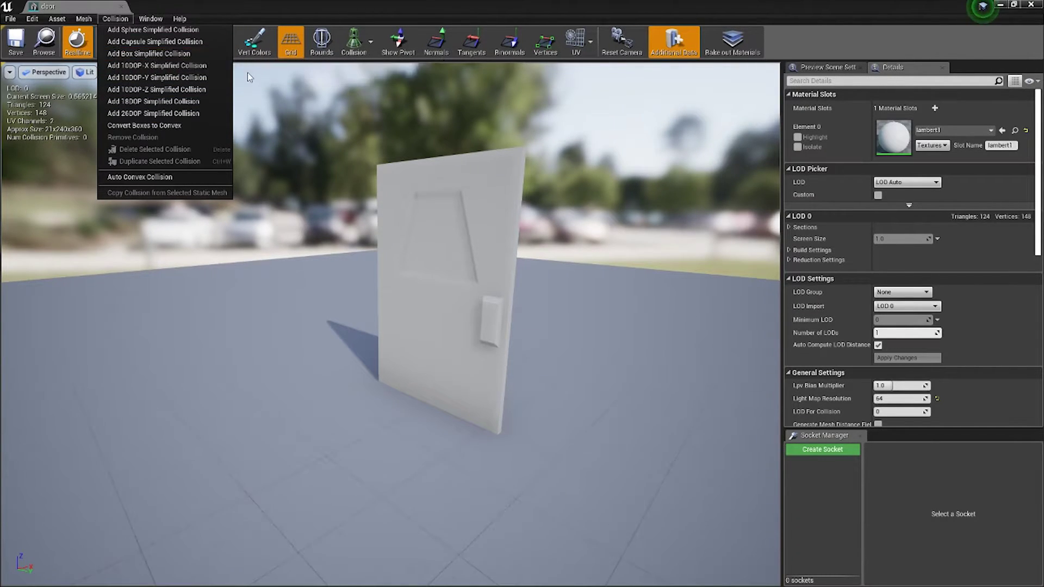
left_click(168, 57)
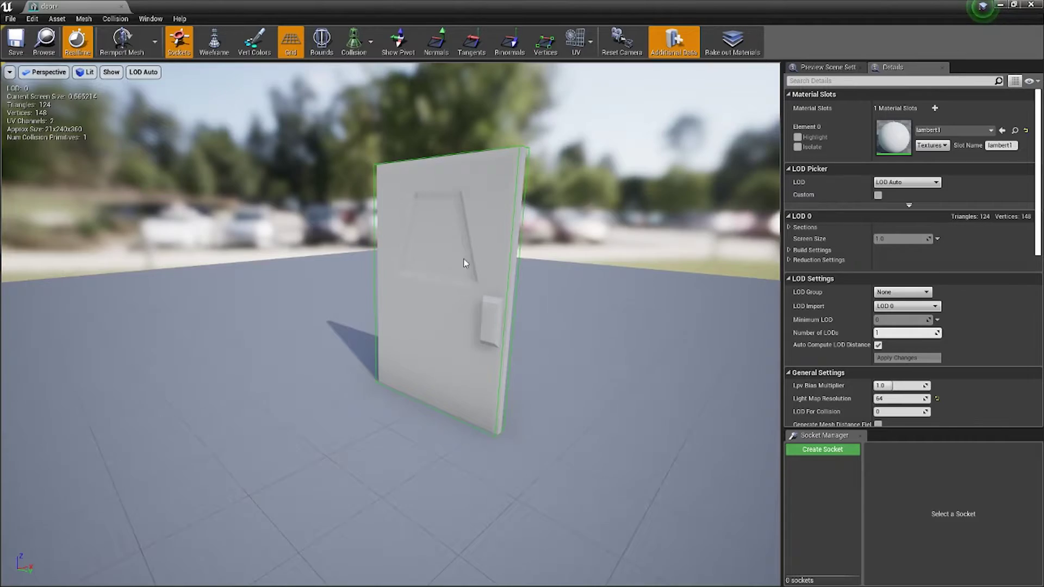
mouse_move(464, 263)
left_mouse_down()
mouse_move(343, 269)
mouse_move(425, 282)
mouse_move(221, 243)
left_mouse_up()
Step: Save the door mesh, then play-test by pushing the player against the door
left_click(18, 48)
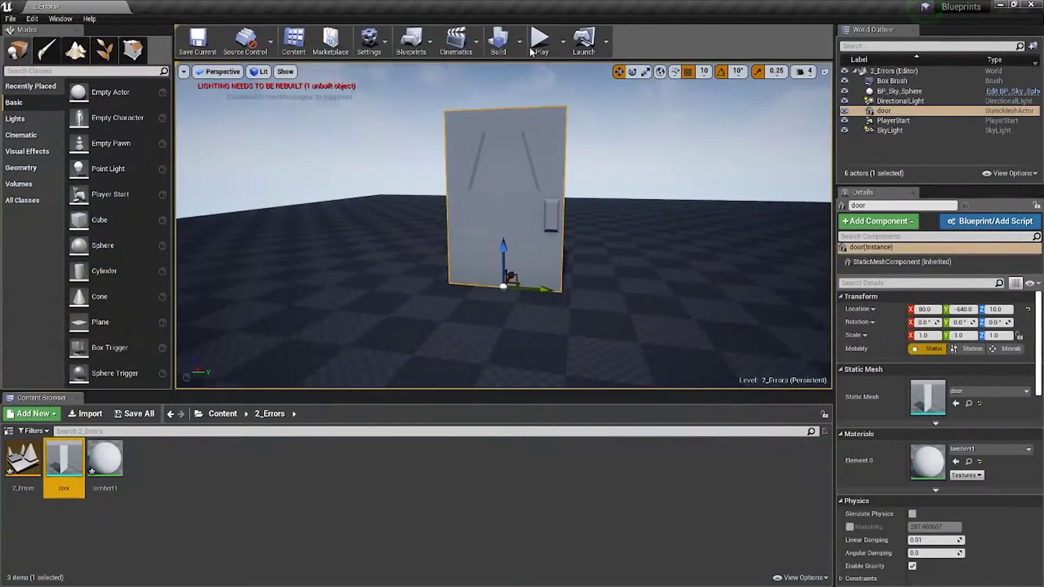
left_click(542, 39)
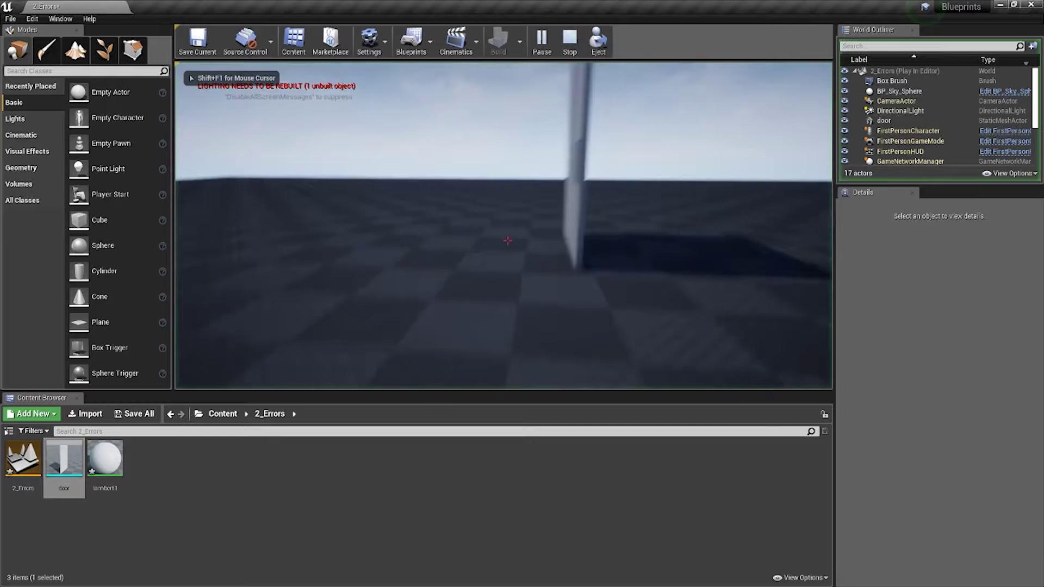
key("w")
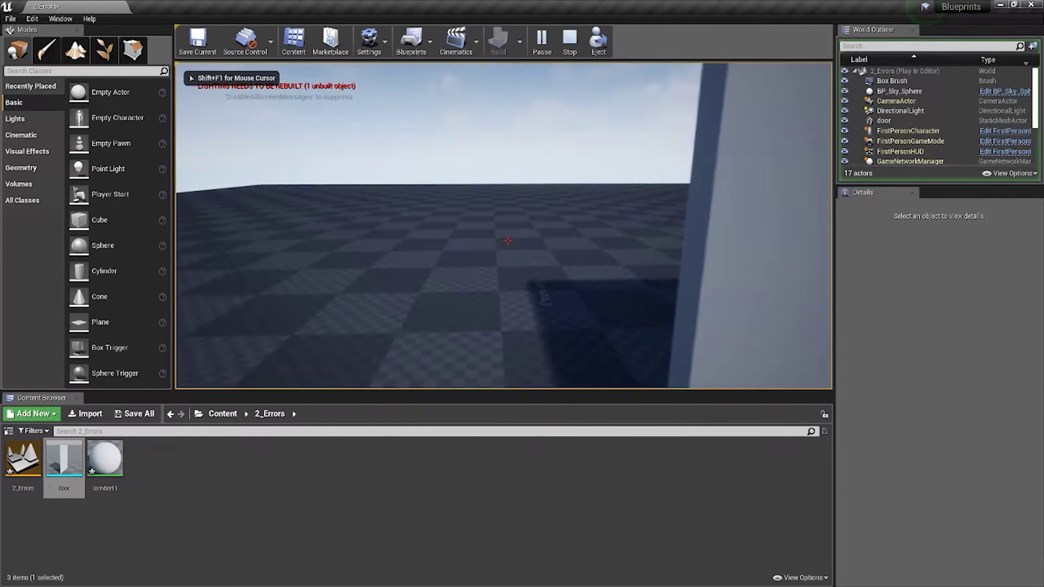
key("w")
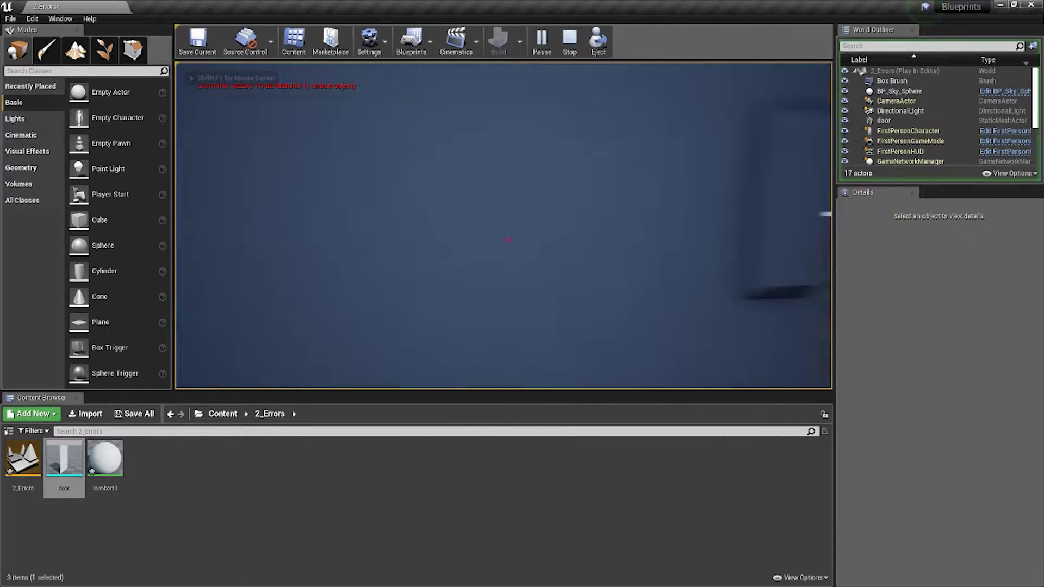
key("w")
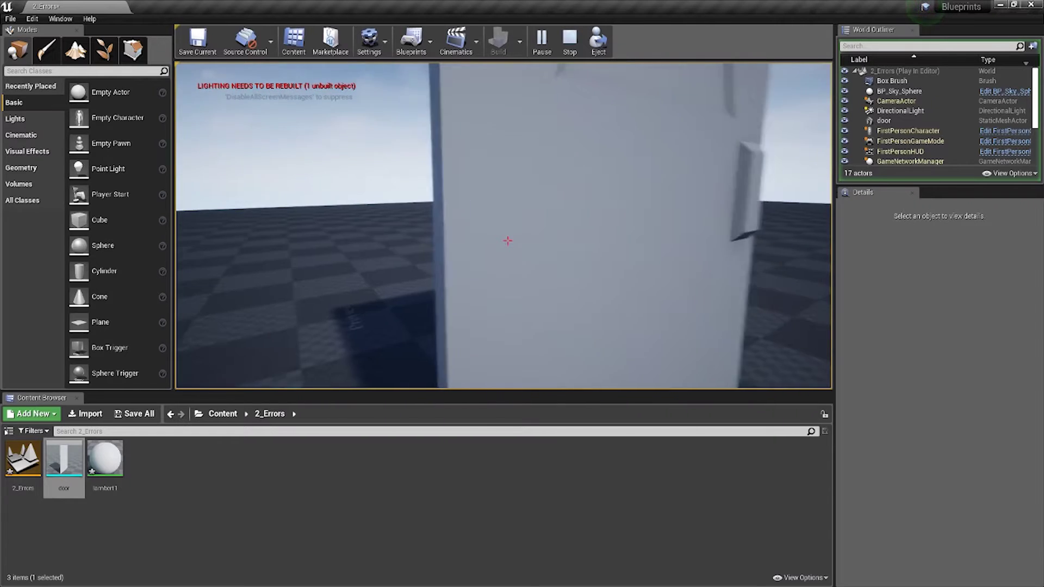
key("w")
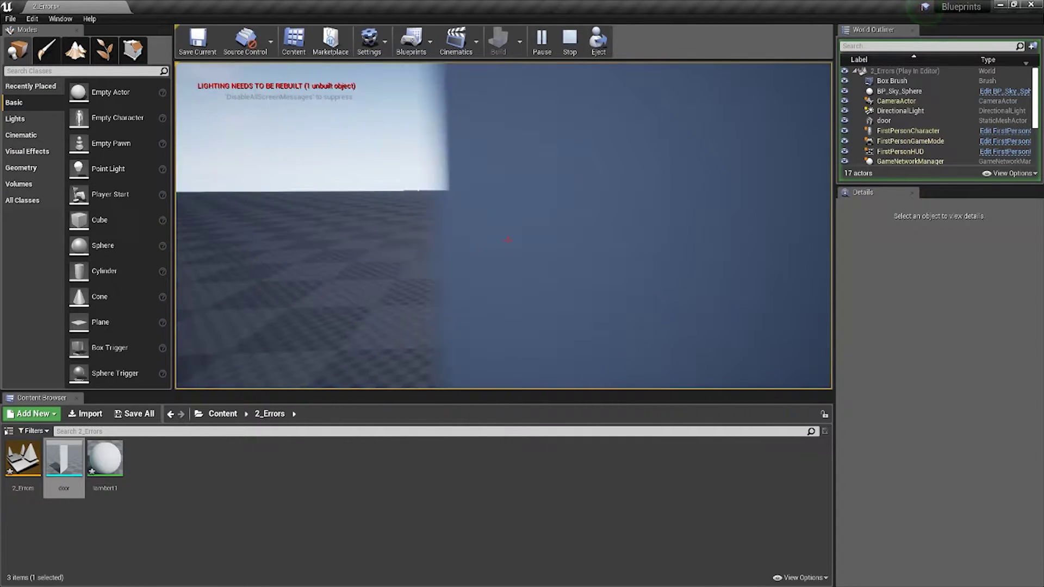
key("Escape")
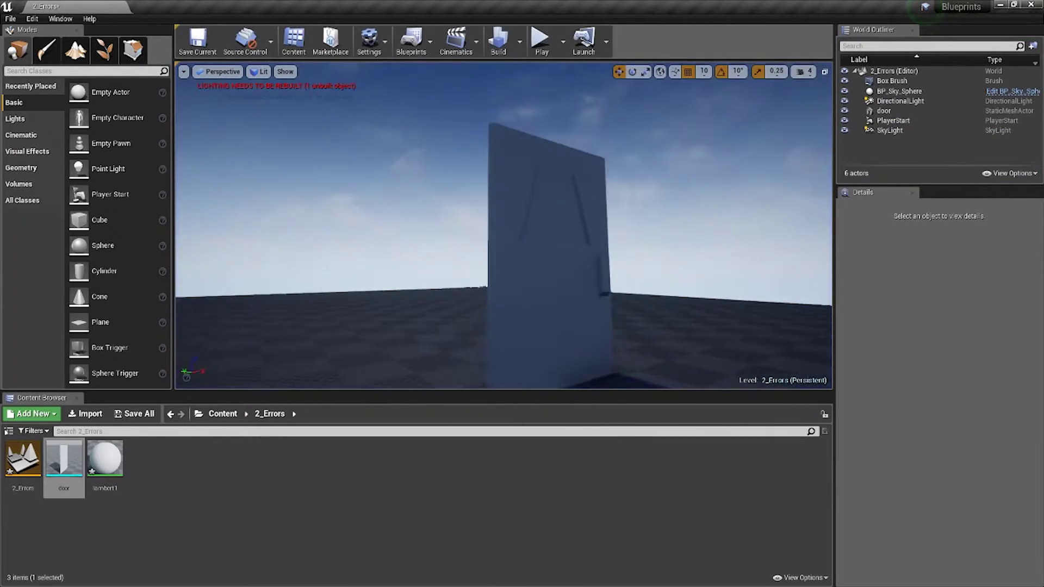
Step: Open the door mesh and display its simple collision outline in the viewport
left_click(65, 461)
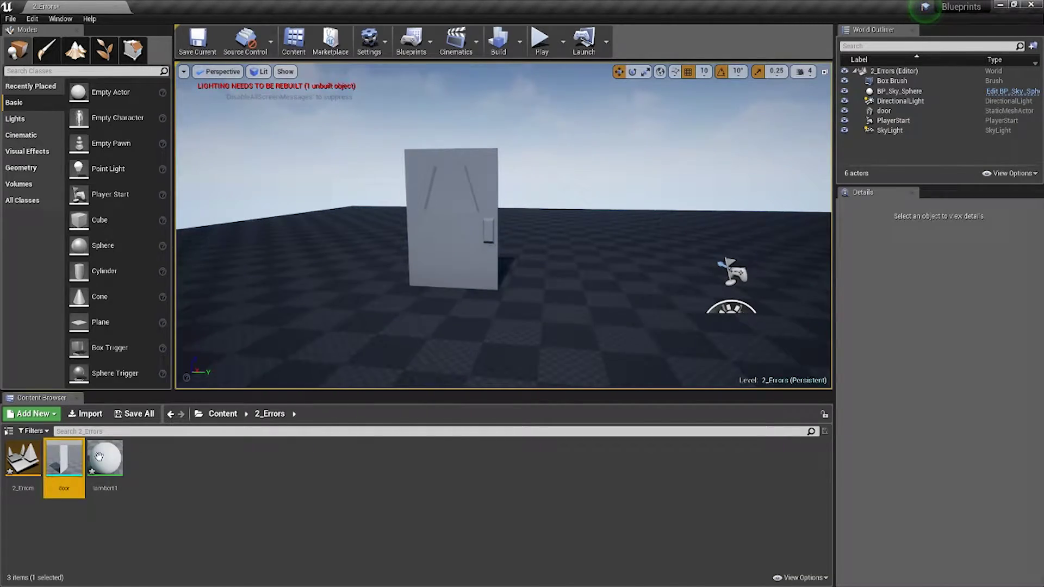
double_click(66, 461)
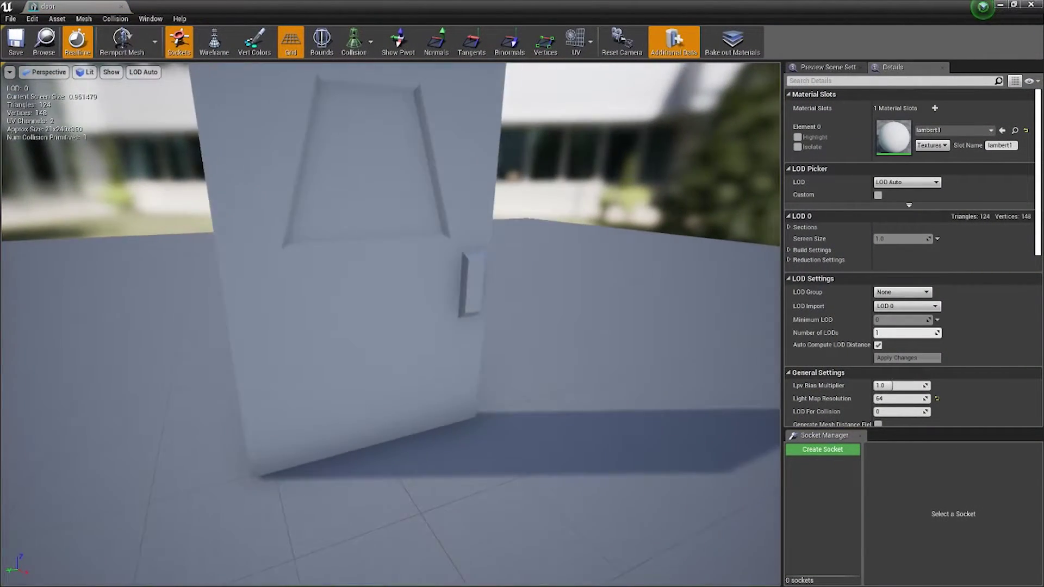
left_click_drag(424, 107, 377, 106)
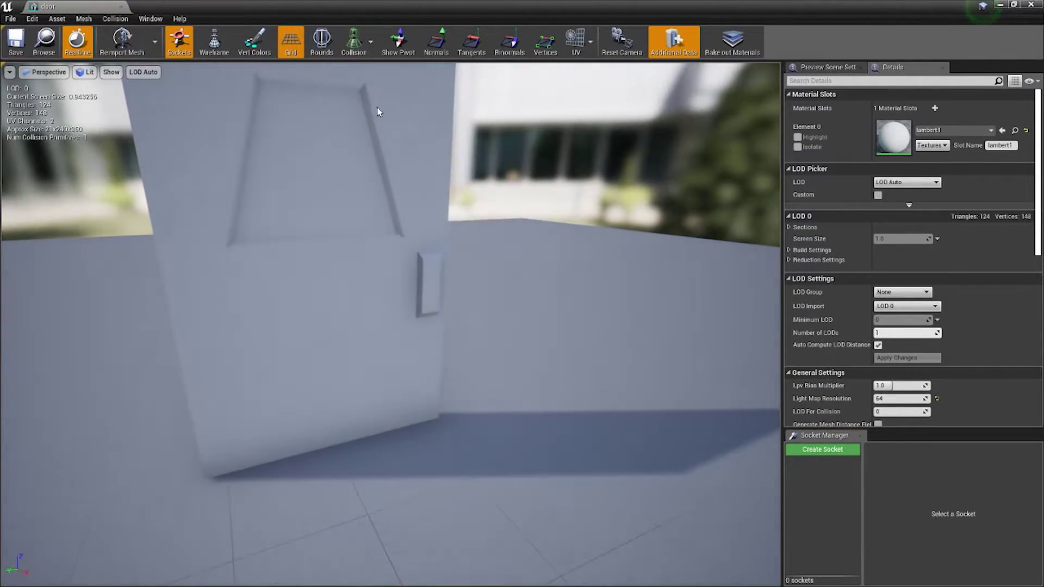
left_click(364, 47)
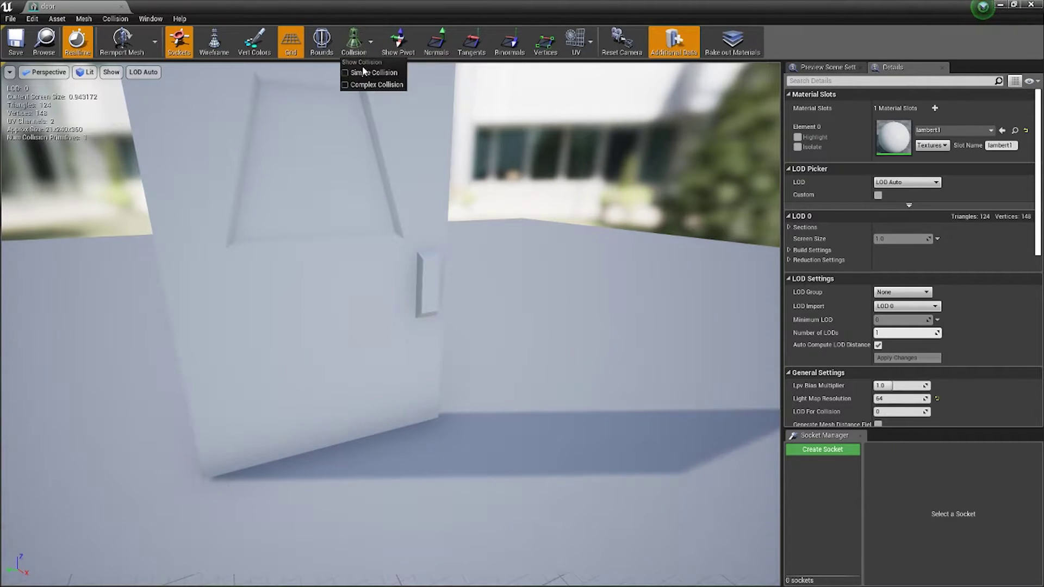
left_click(359, 76)
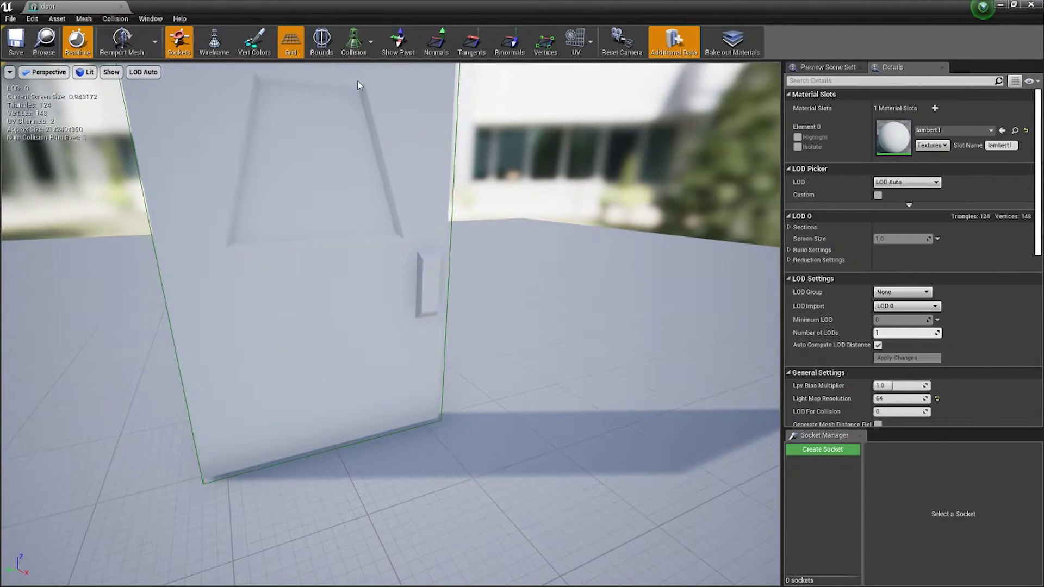
mouse_move(361, 82)
left_mouse_down()
mouse_move(425, 115)
mouse_move(522, 121)
left_mouse_up()
left_click_drag(370, 270, 370, 270)
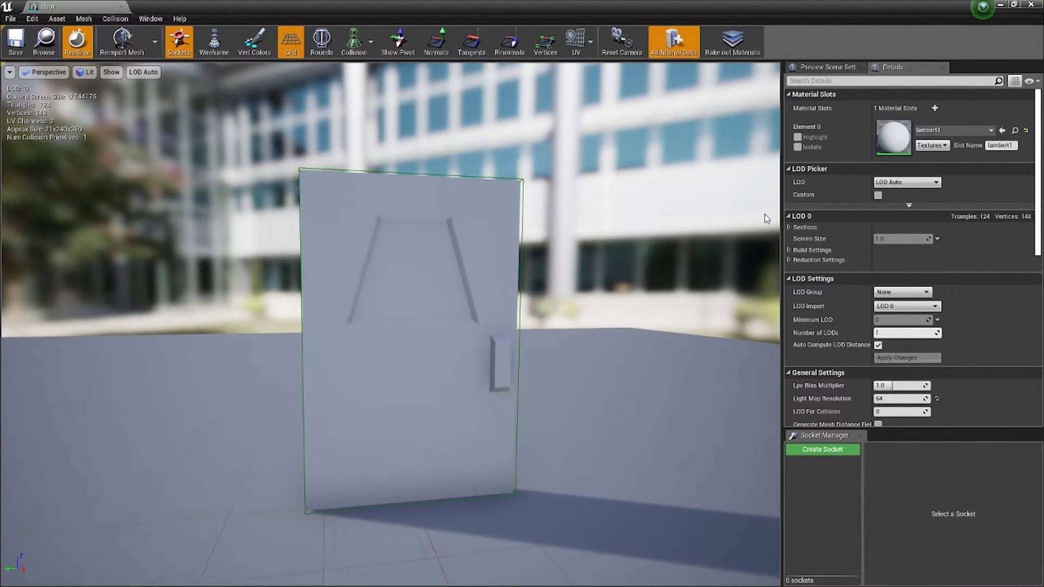
scroll(859, 266, "down", 3)
scroll(859, 268, "down", 3)
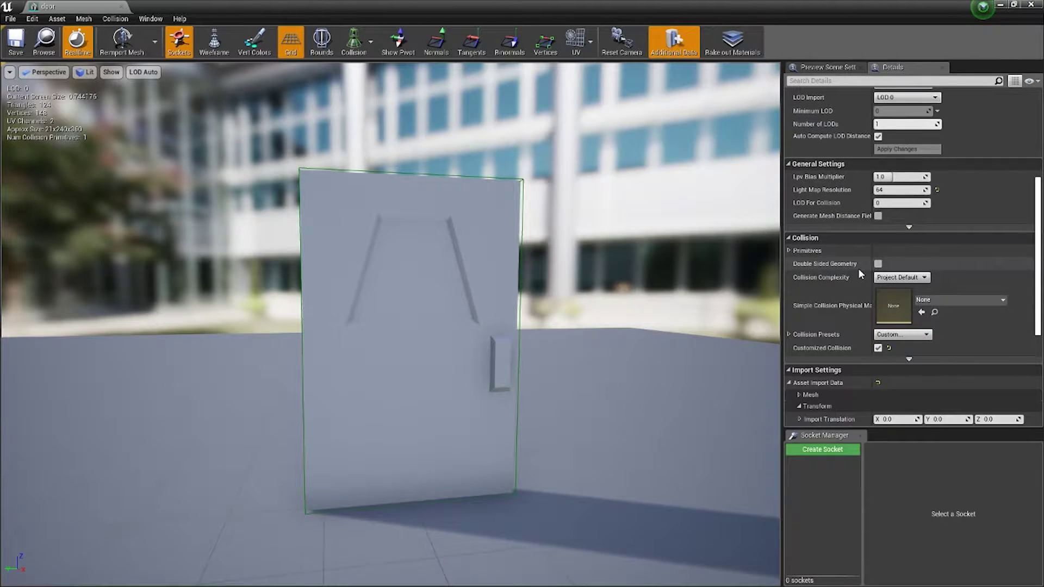
scroll(859, 269, "down", 3)
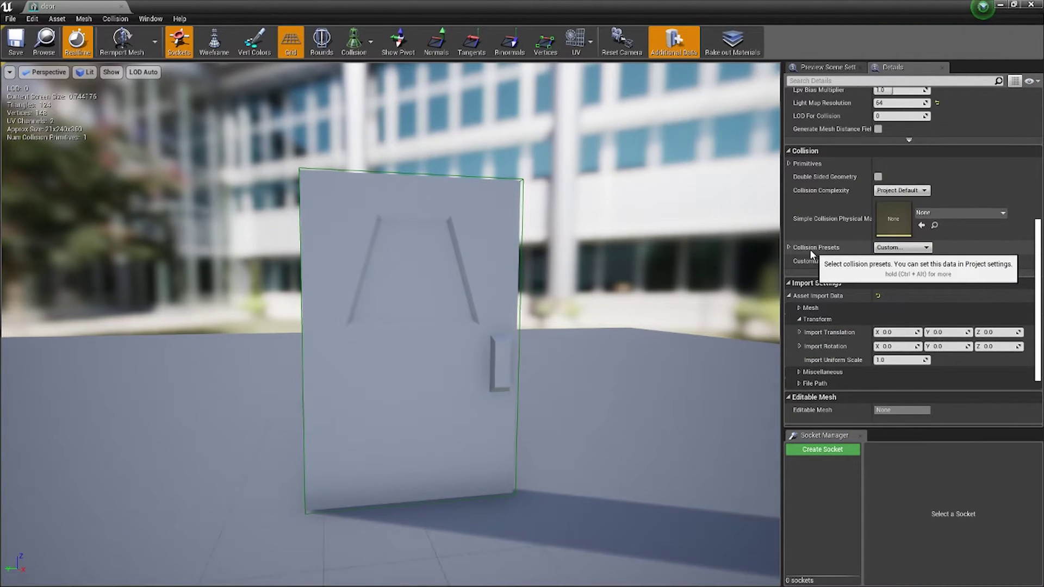
Step: Set the door mesh's collision preset to Trigger, save, and walk toward it in play
left_click(902, 249)
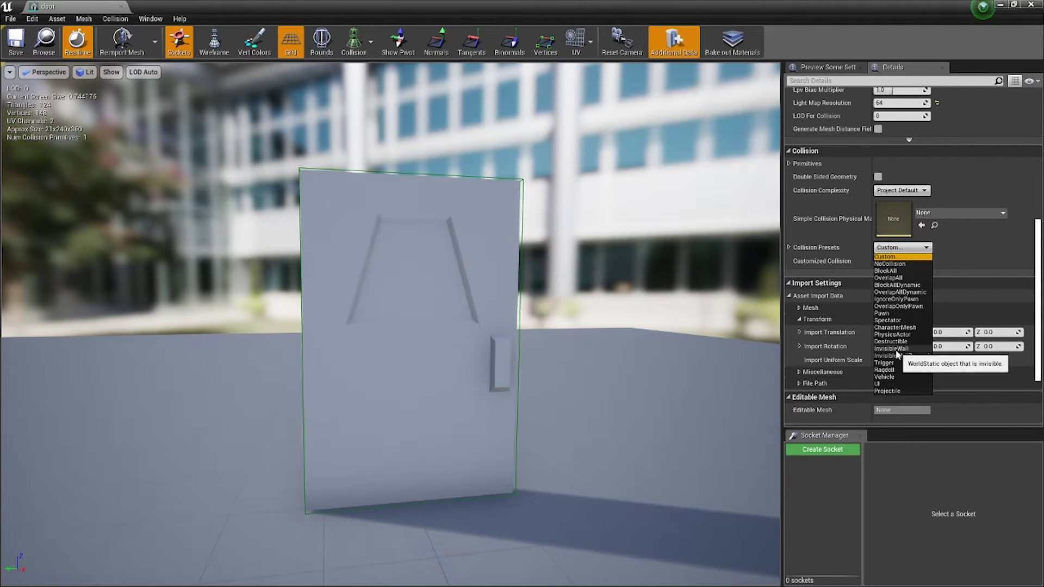
left_click(896, 364)
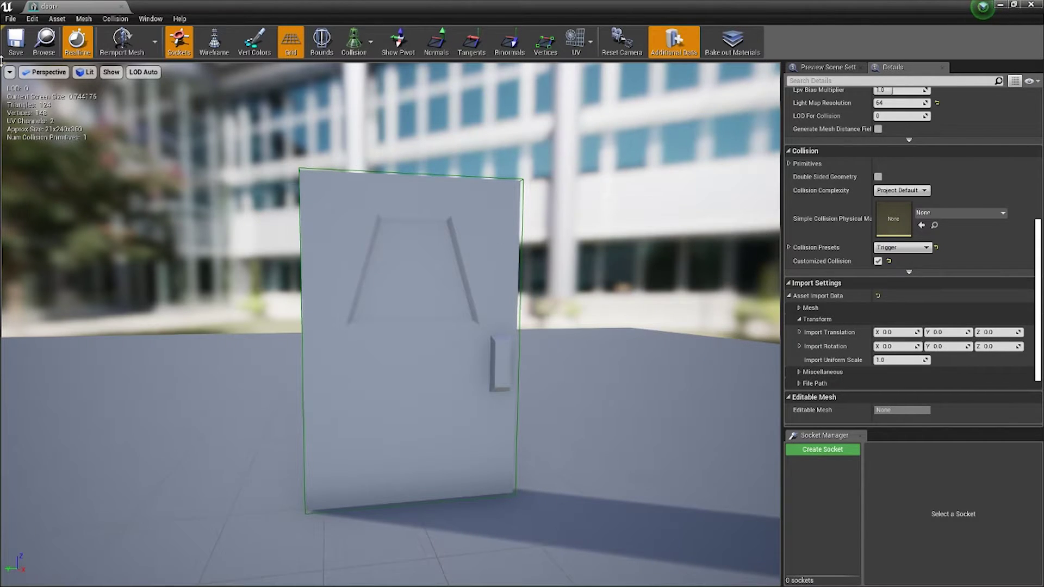
left_click(11, 46)
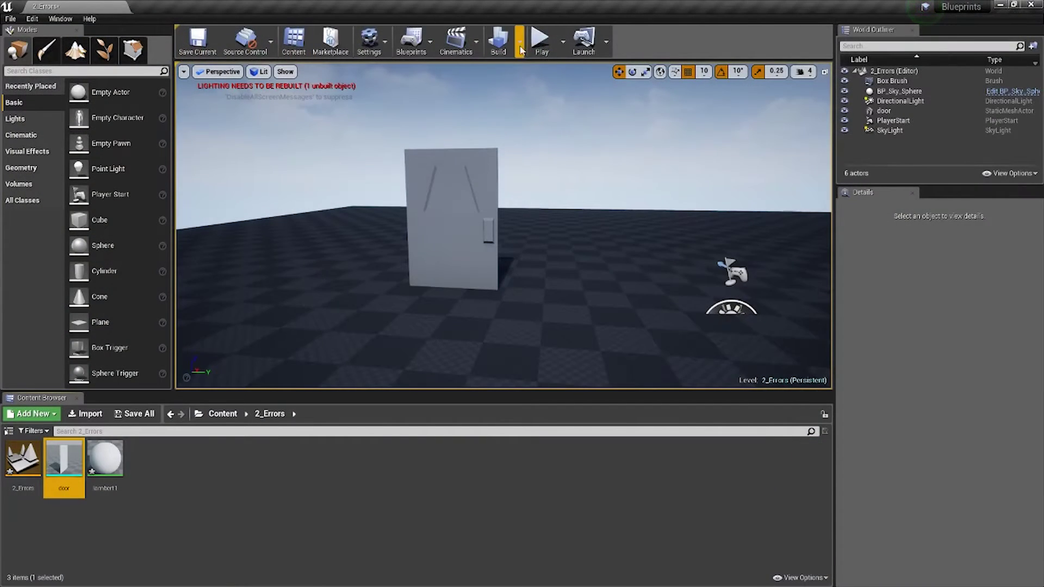
left_click(540, 41)
key("w")
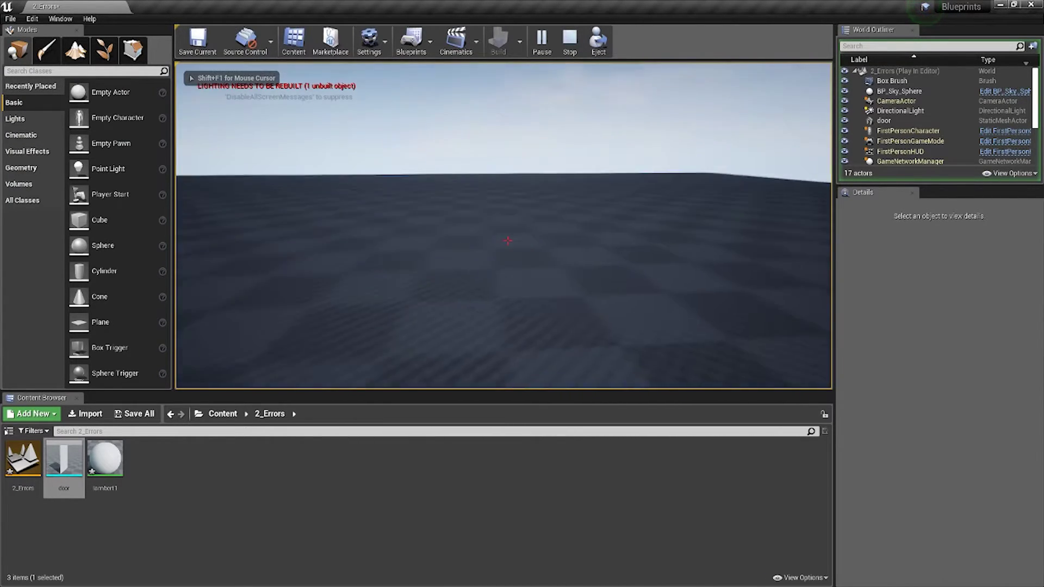
key("Escape")
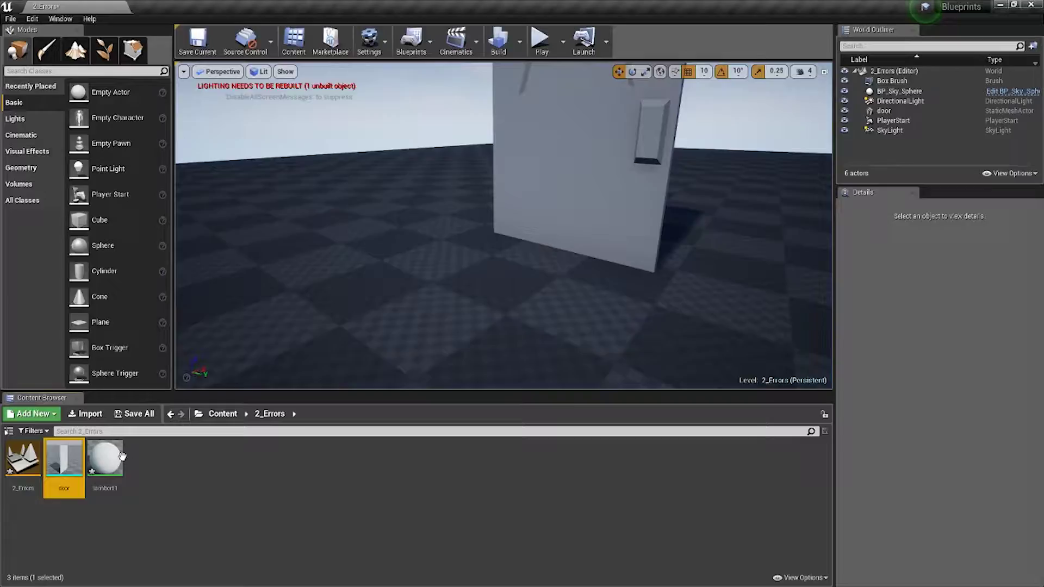
Step: Set the door mesh's collision preset to BlockAll, save it, and close the mesh editor
double_click(64, 460)
scroll(895, 345, "down", 3)
scroll(896, 345, "down", 3)
left_click(901, 283)
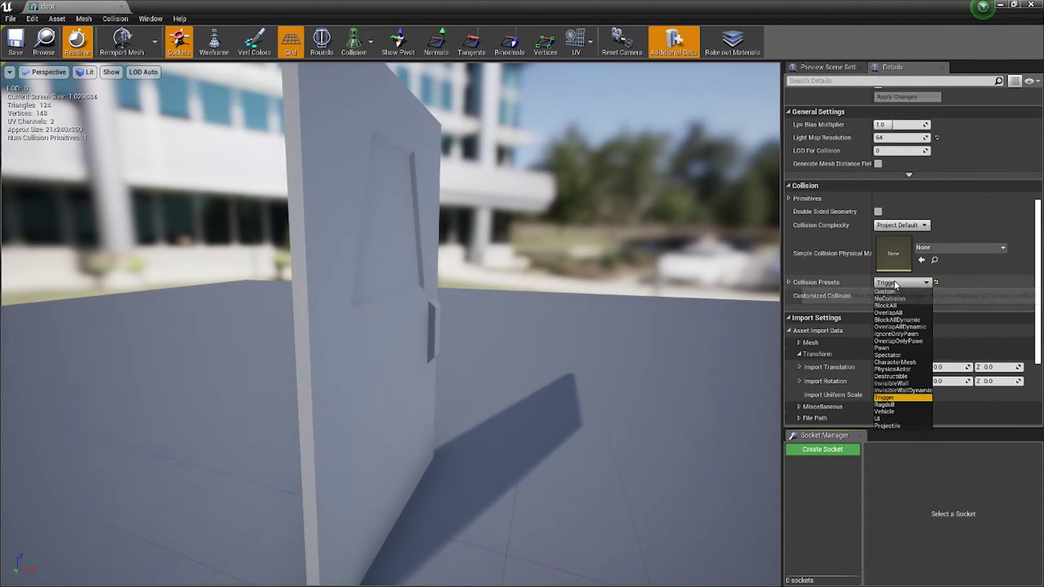
left_click(898, 315)
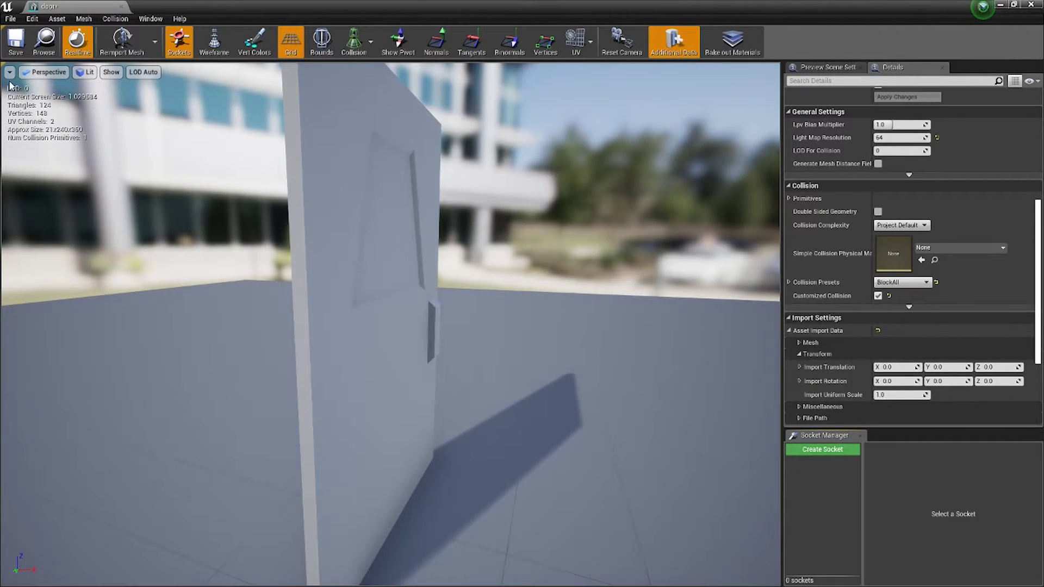
left_click(30, 51)
left_click(1031, 4)
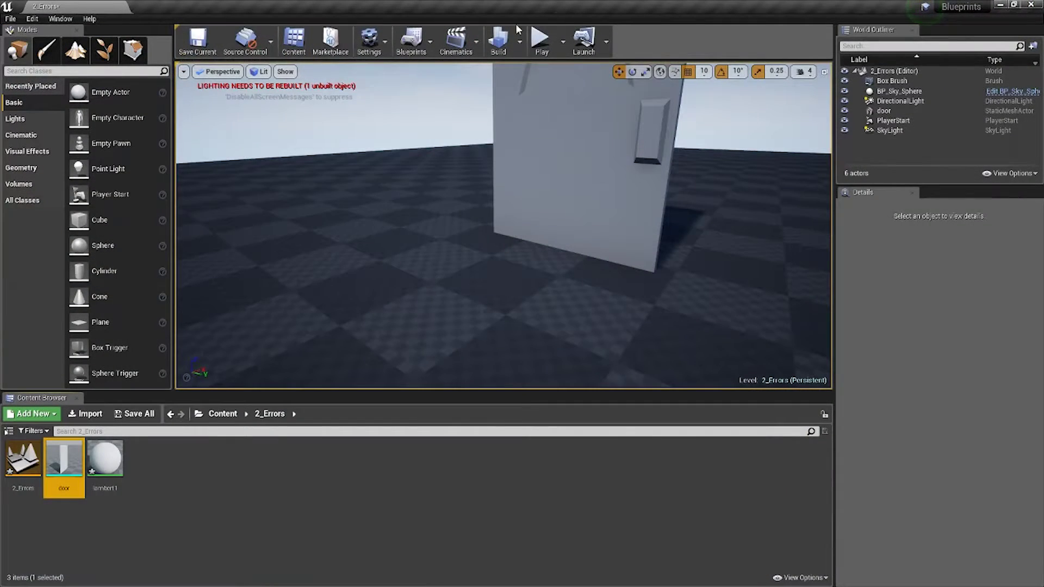
Step: Play-test the level, walking the player into the door, then stop
left_click(541, 40)
key("w")
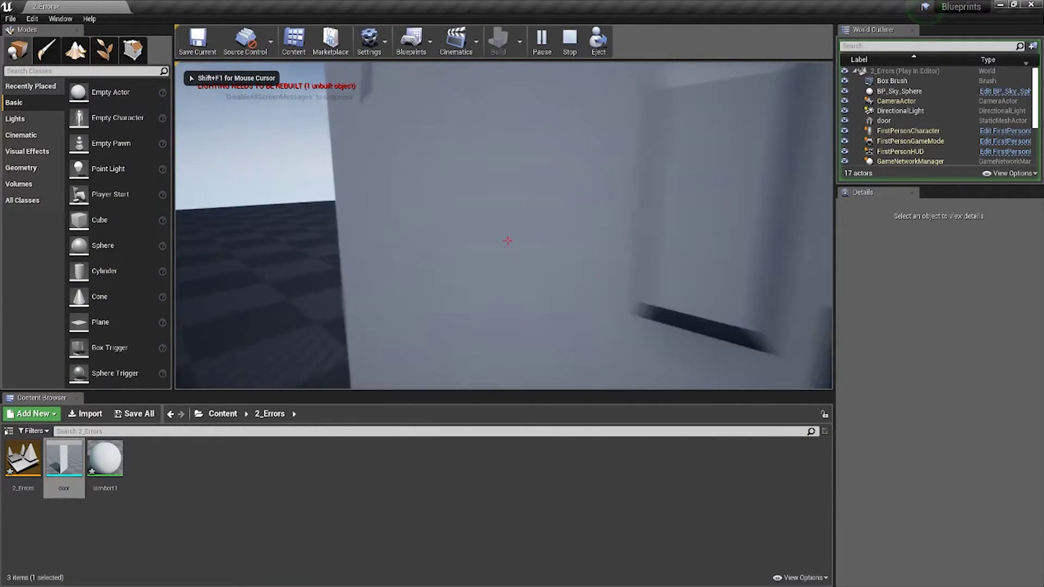
key("w")
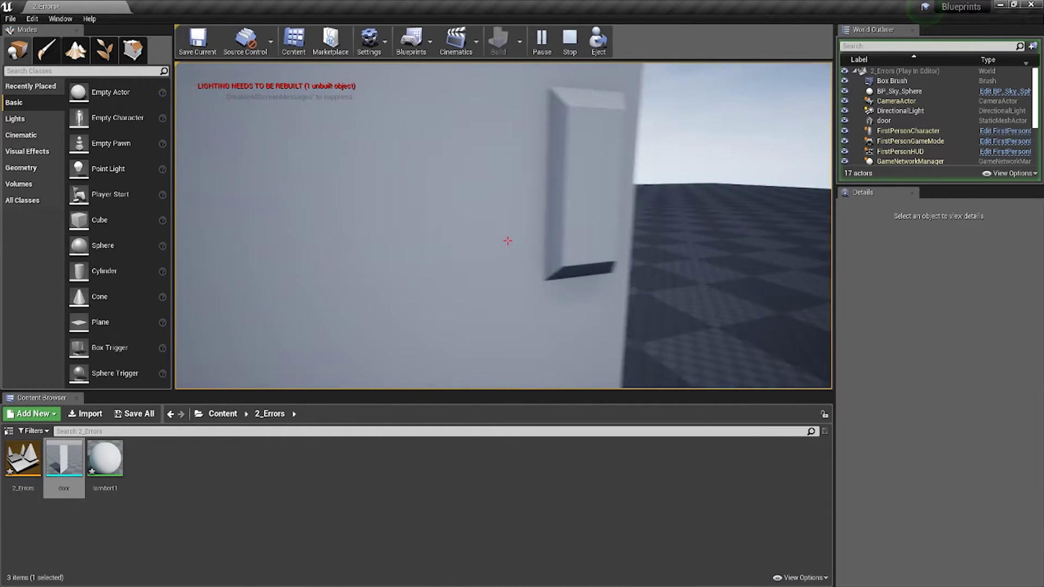
key("Escape")
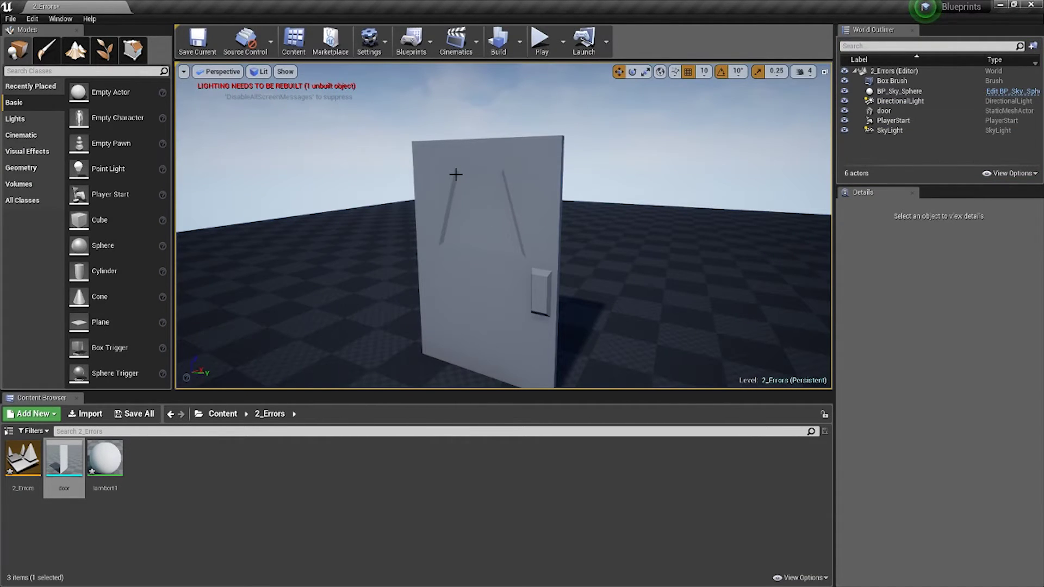
Step: Drag a second copy of the door mesh into the level beside the first and frame it
left_click(452, 186)
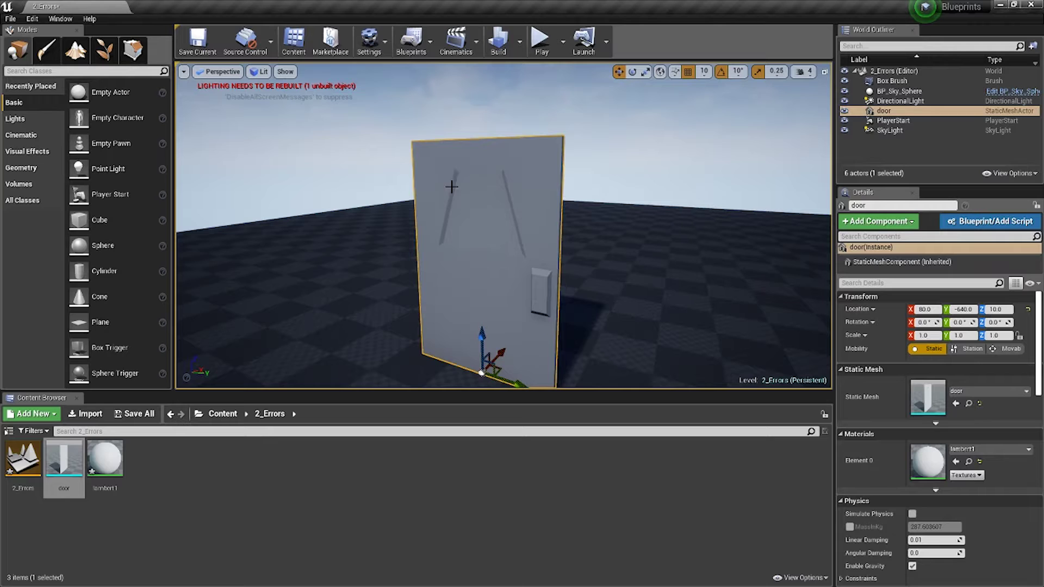
right_click_drag(546, 251, 467, 253)
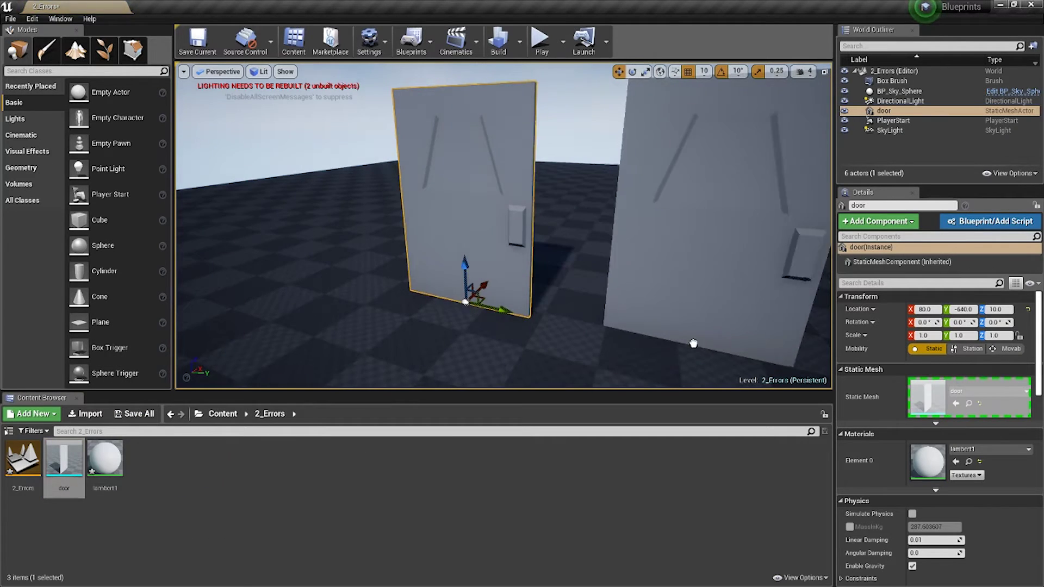
left_click_drag(63, 465, 702, 346)
key("f")
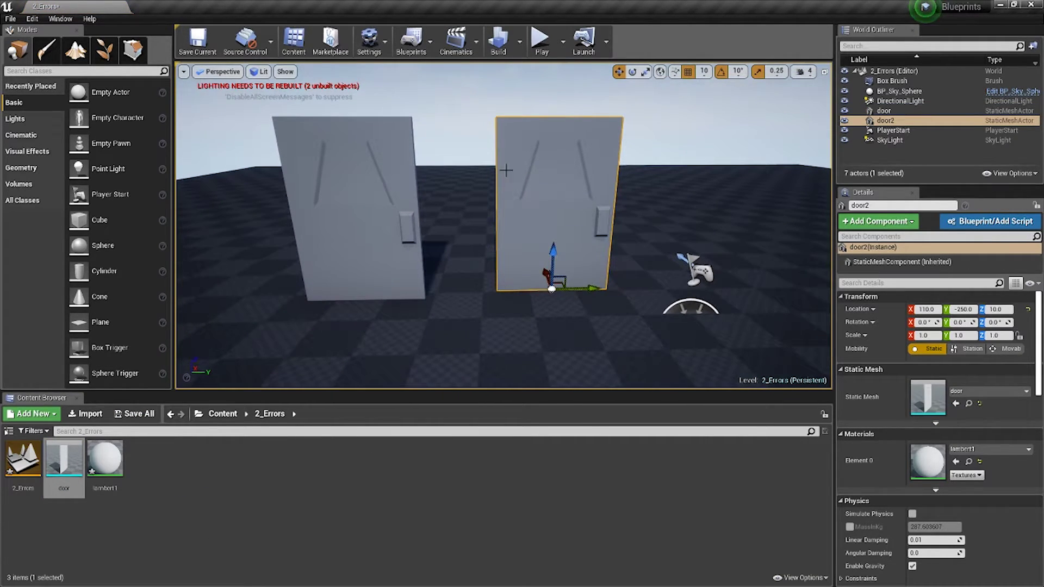
scroll(886, 398, "down", 3)
scroll(893, 396, "down", 3)
scroll(900, 393, "down", 3)
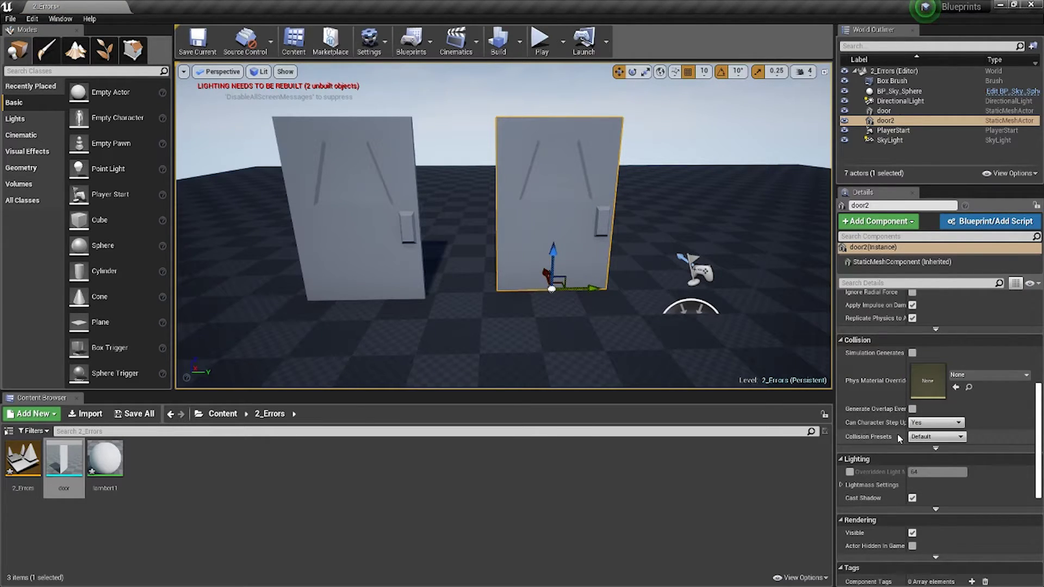
Step: Change door2's collision preset from Default to Trigger in advanced collision, and start a play test
left_click(935, 450)
scroll(914, 424, "down", 2)
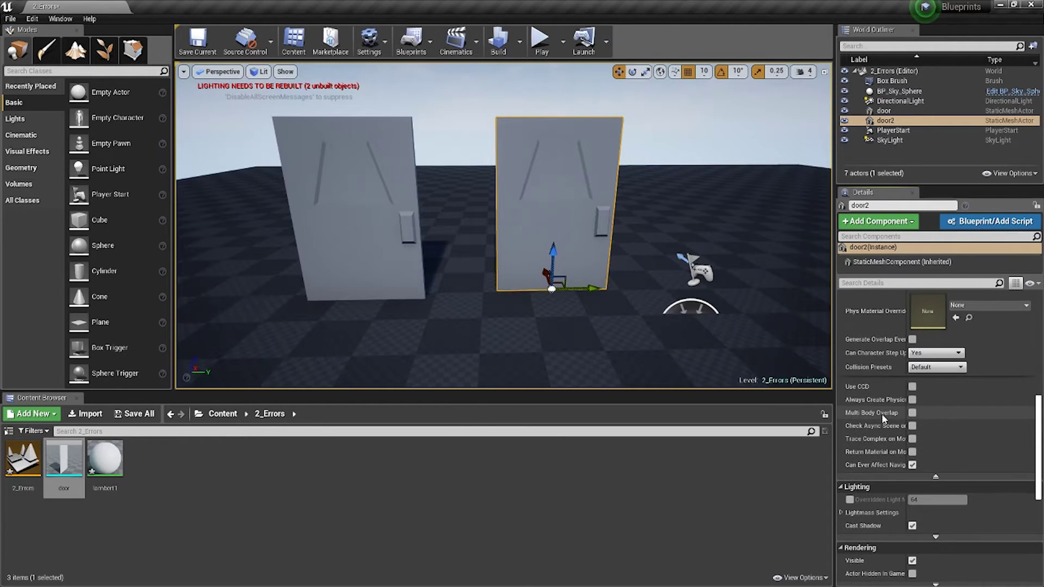
left_click(938, 370)
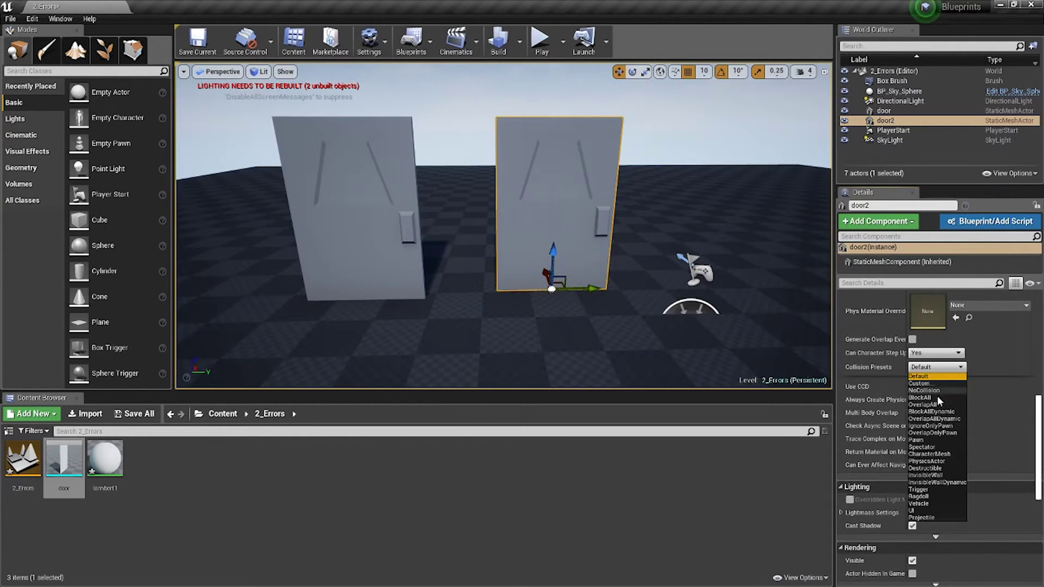
left_click(929, 489)
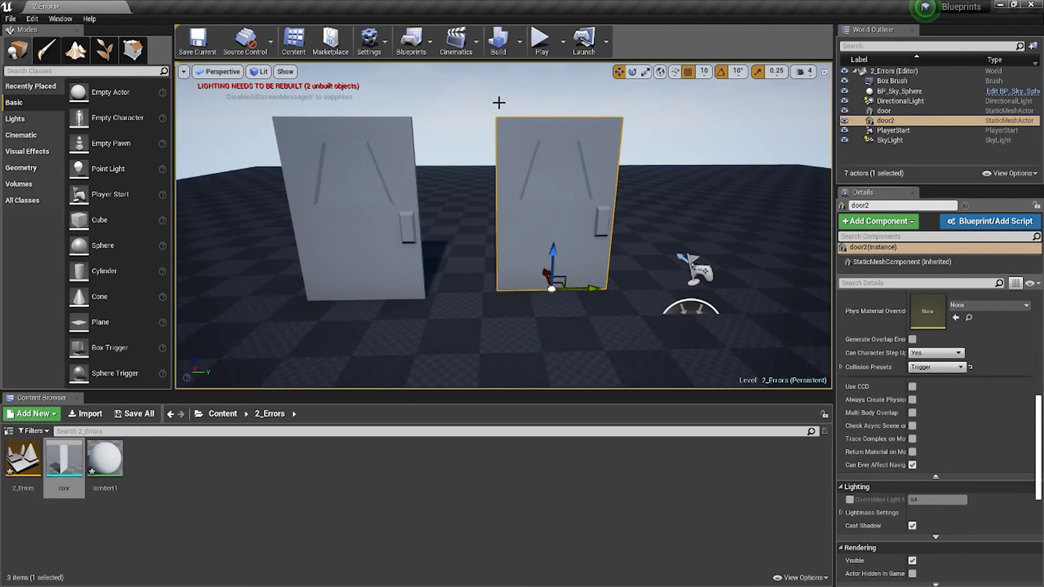
left_click(541, 40)
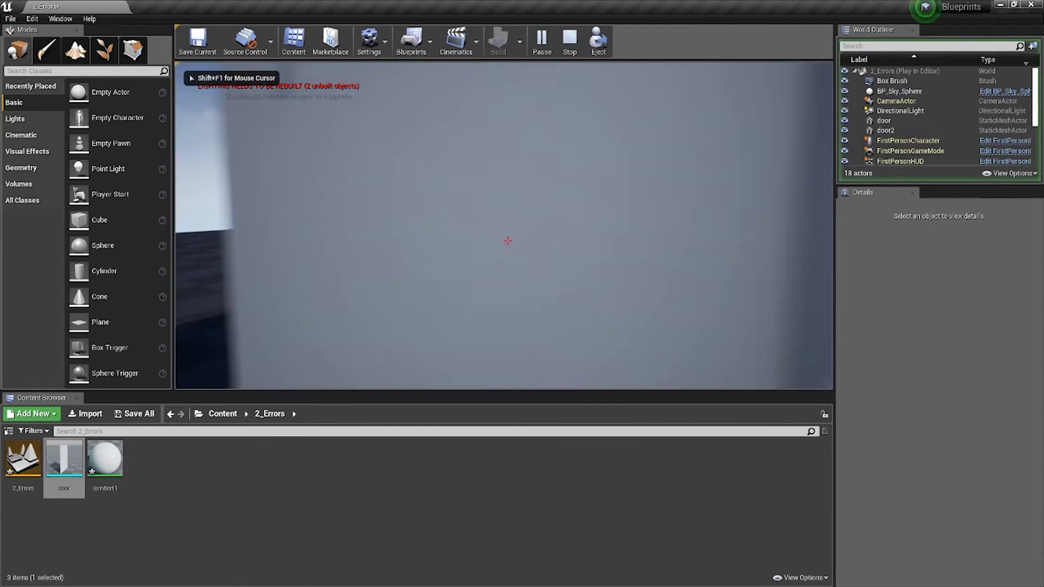
Step: Back the player away, stop the play test, and move the view toward both doors
key("s")
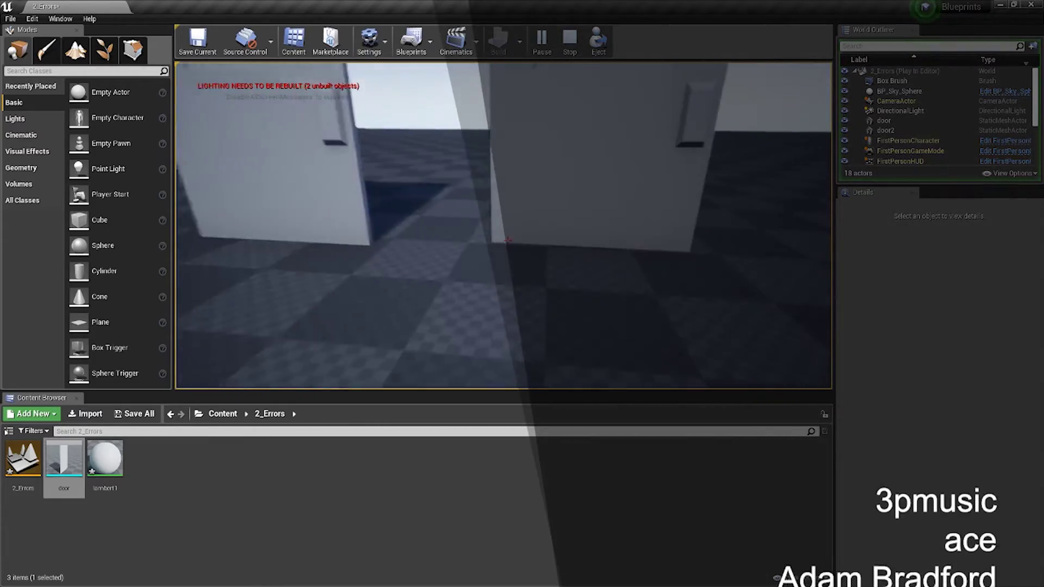
key("Escape")
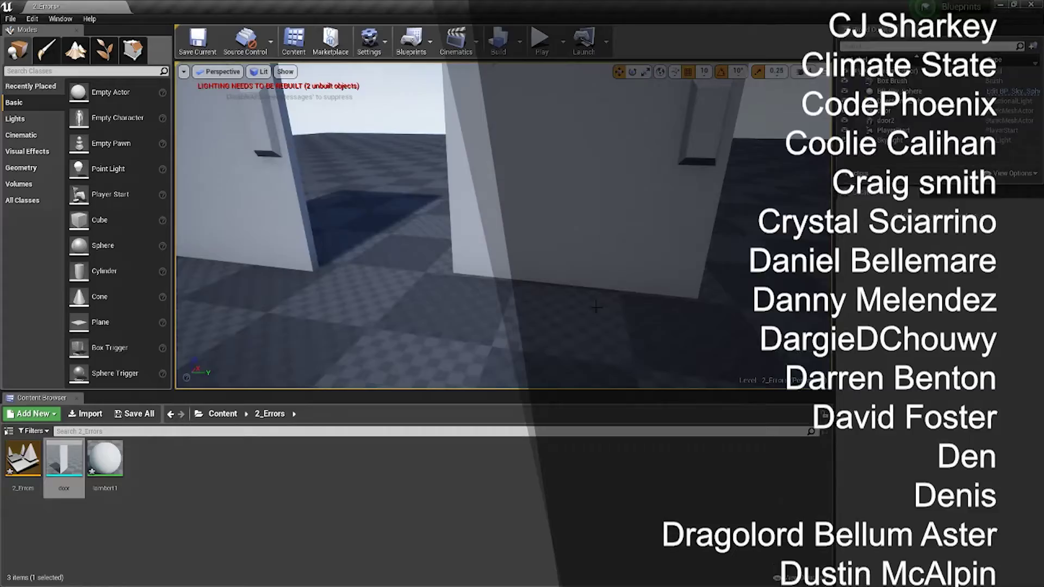
scroll(597, 308, "down", 5)
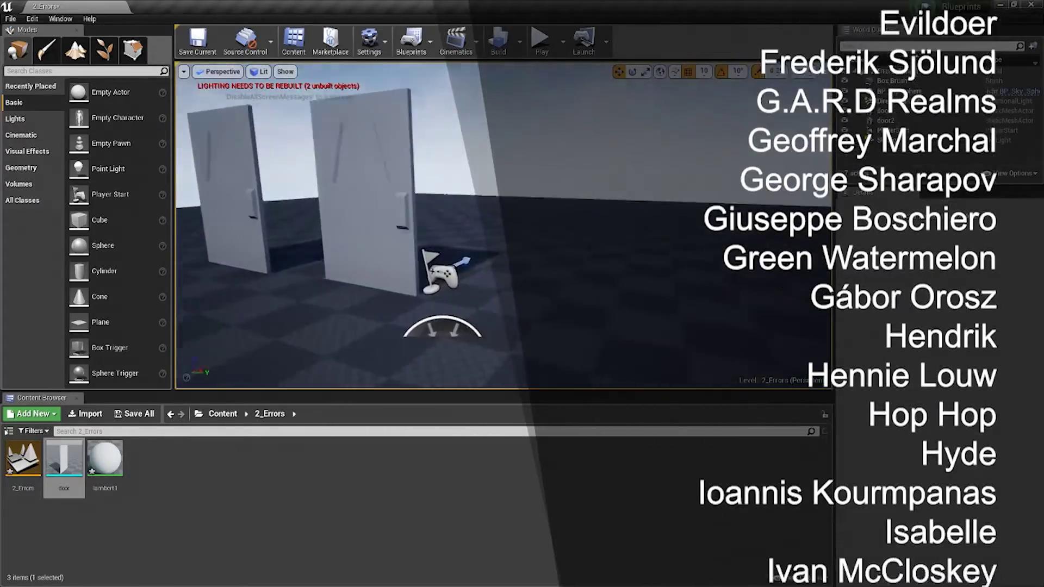
left_click_drag(428, 311, 427, 236)
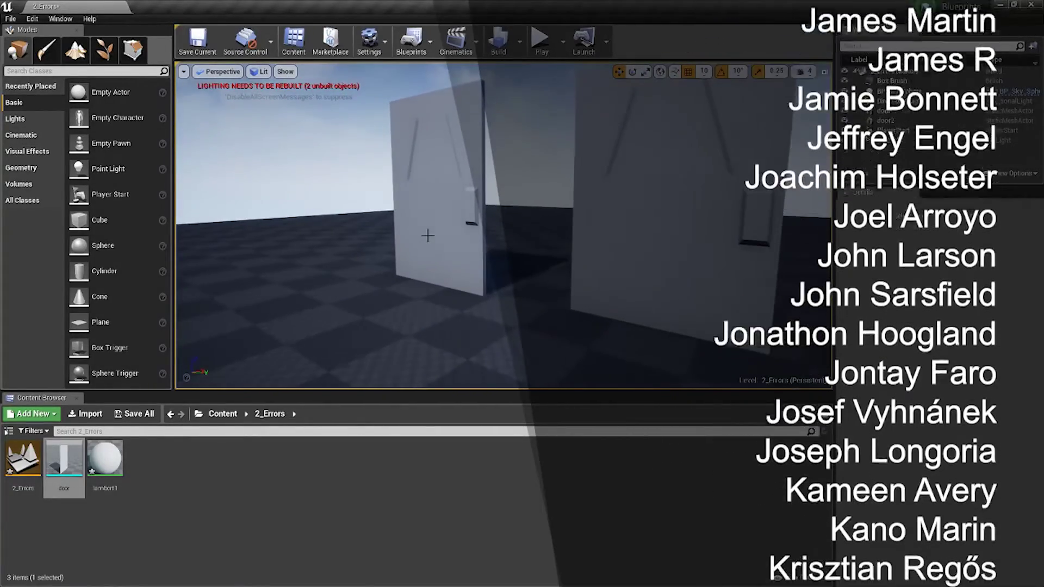